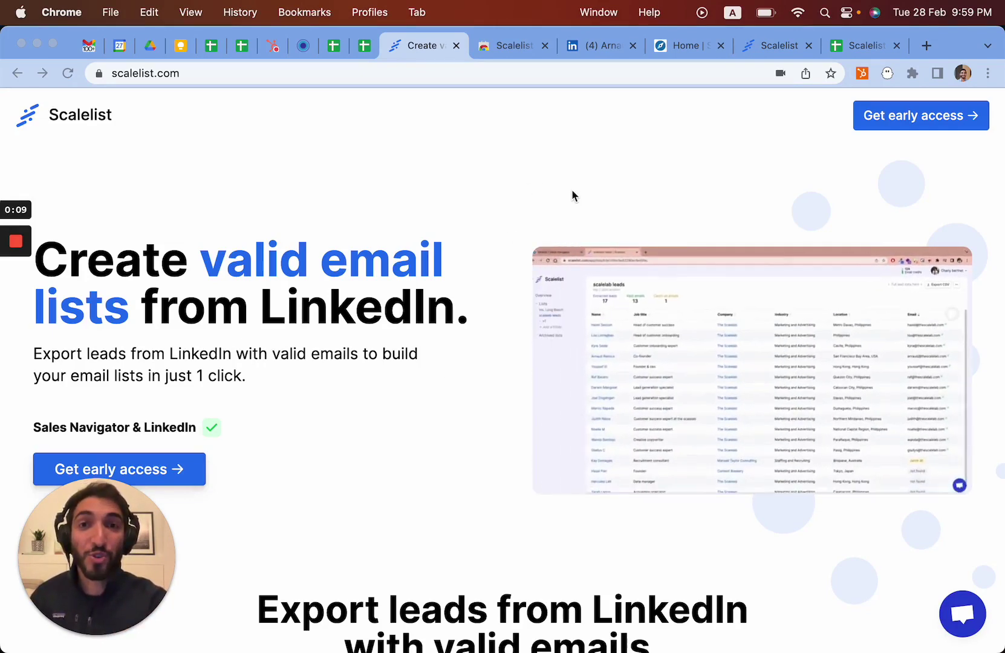
Add the Scalelist extension to Chrome from its Web Store listing, then go back to the LinkedIn profile
{"action": "left_click", "coordinate": [508, 48]}
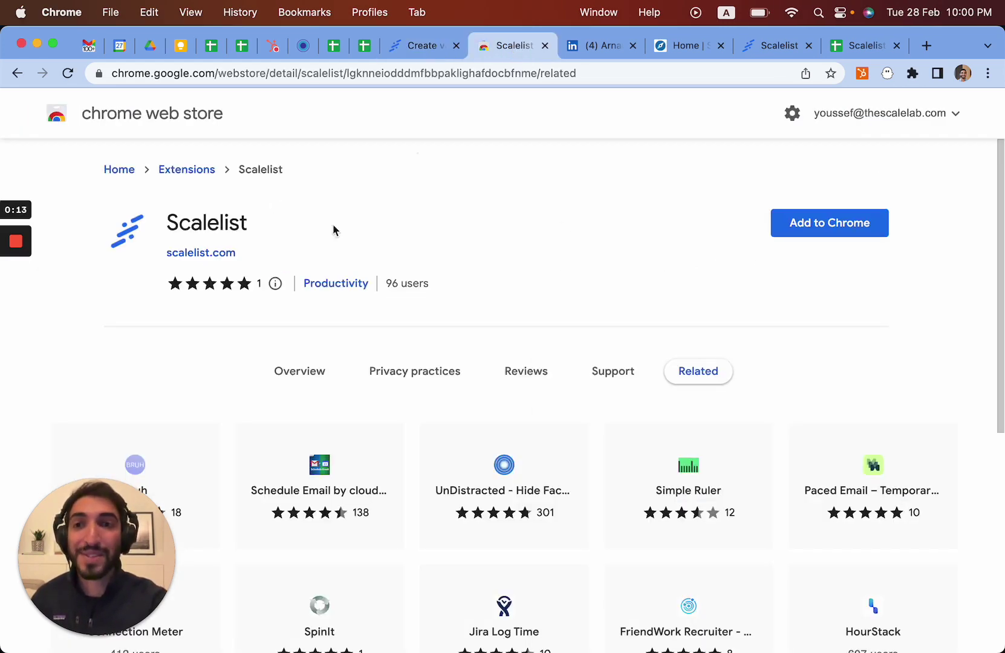
{"action": "left_click", "coordinate": [824, 232]}
{"action": "left_click", "coordinate": [644, 409]}
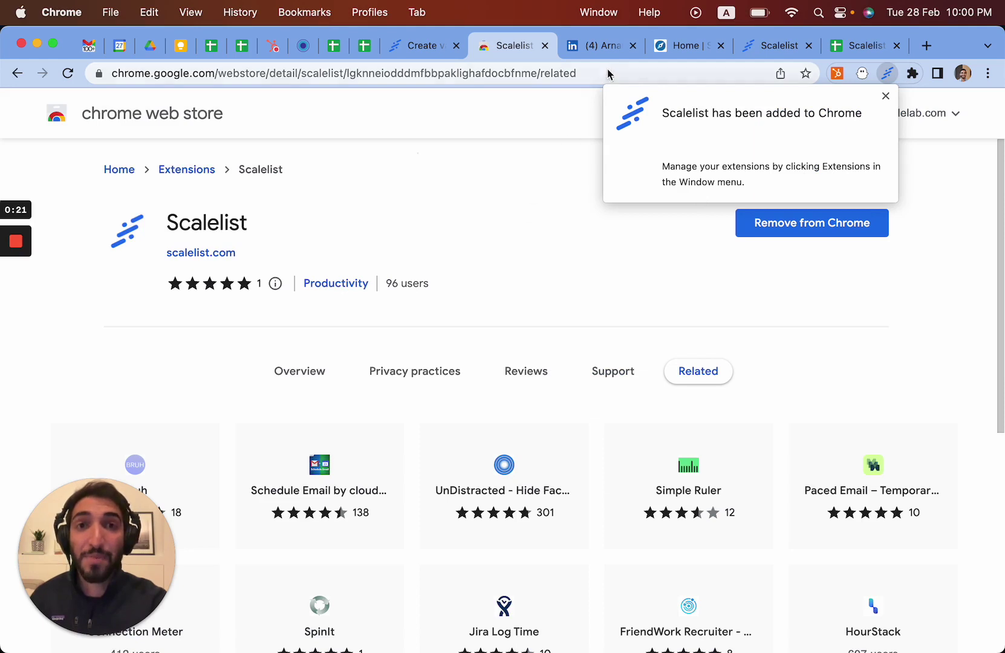
{"action": "left_click", "coordinate": [579, 49]}
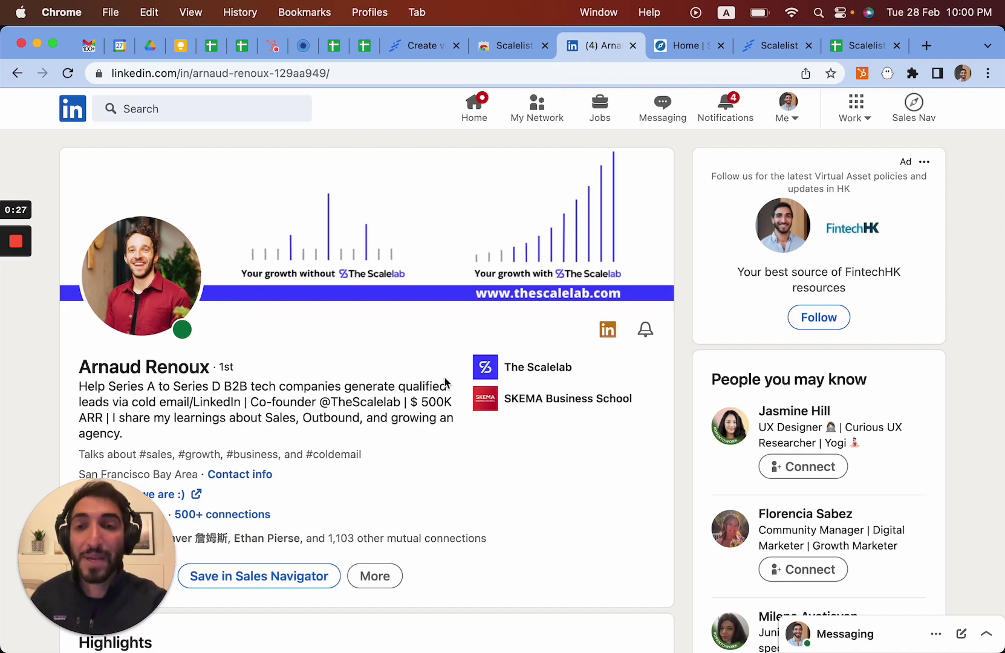
Fetch this profile's email and save the lead into a new Scalelist list named 'TSL Test'
{"action": "left_click", "coordinate": [71, 78]}
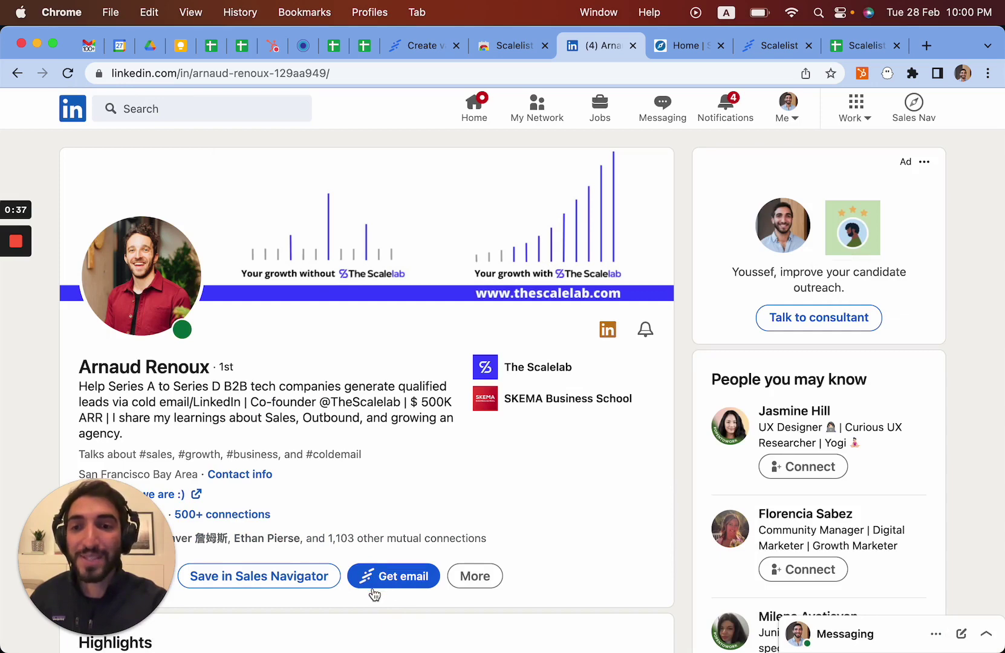
{"action": "left_click", "coordinate": [397, 578]}
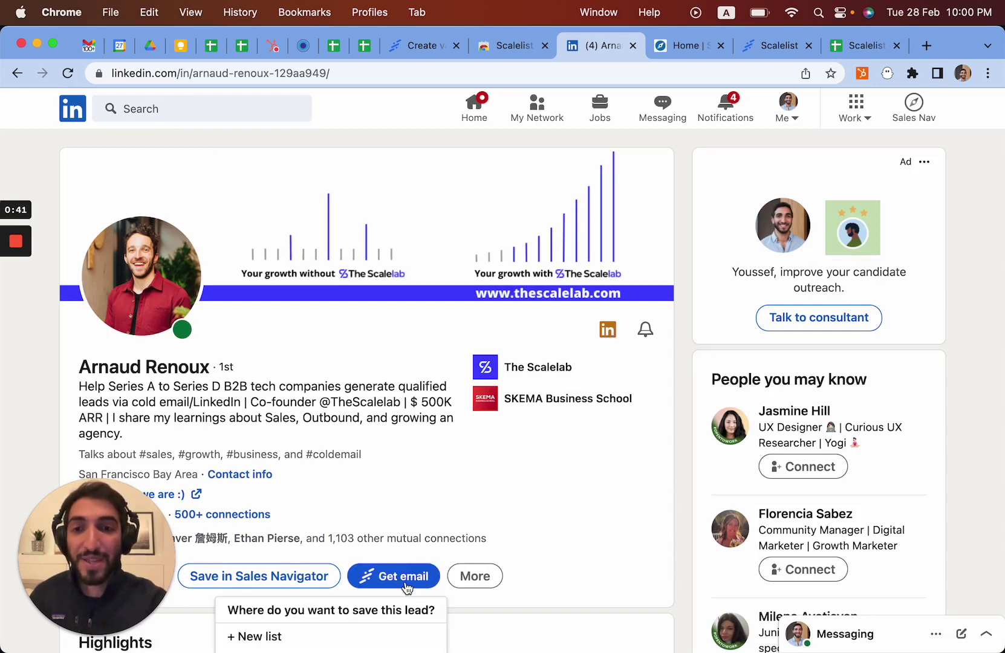
{"action": "scroll", "coordinate": [404, 581], "scroll_direction": "down", "scroll_amount": 1}
{"action": "scroll", "coordinate": [336, 599], "scroll_direction": "down", "scroll_amount": 1}
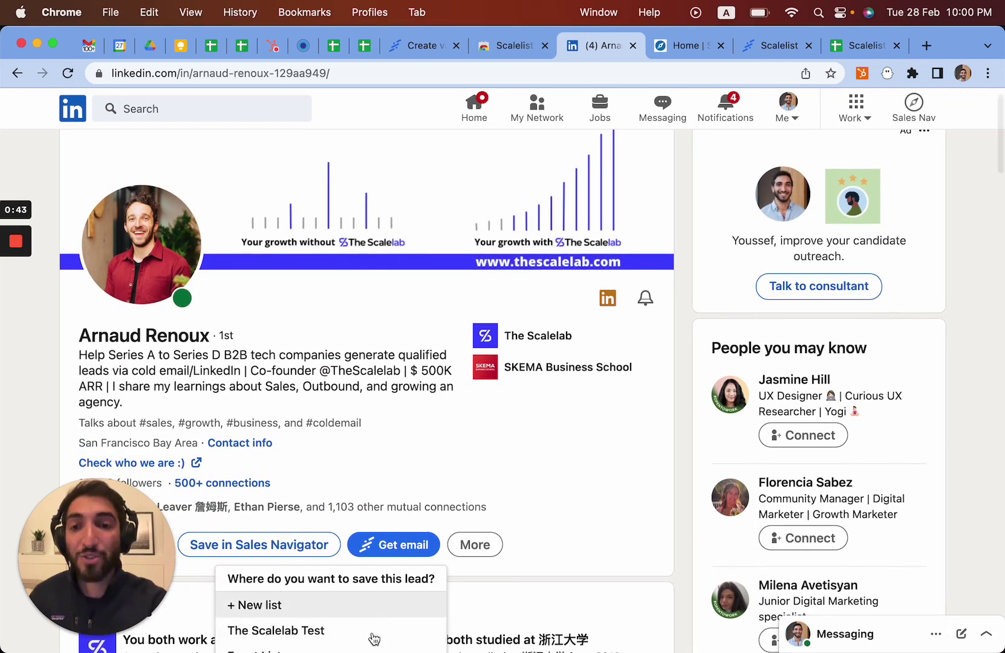
{"action": "left_click", "coordinate": [325, 605]}
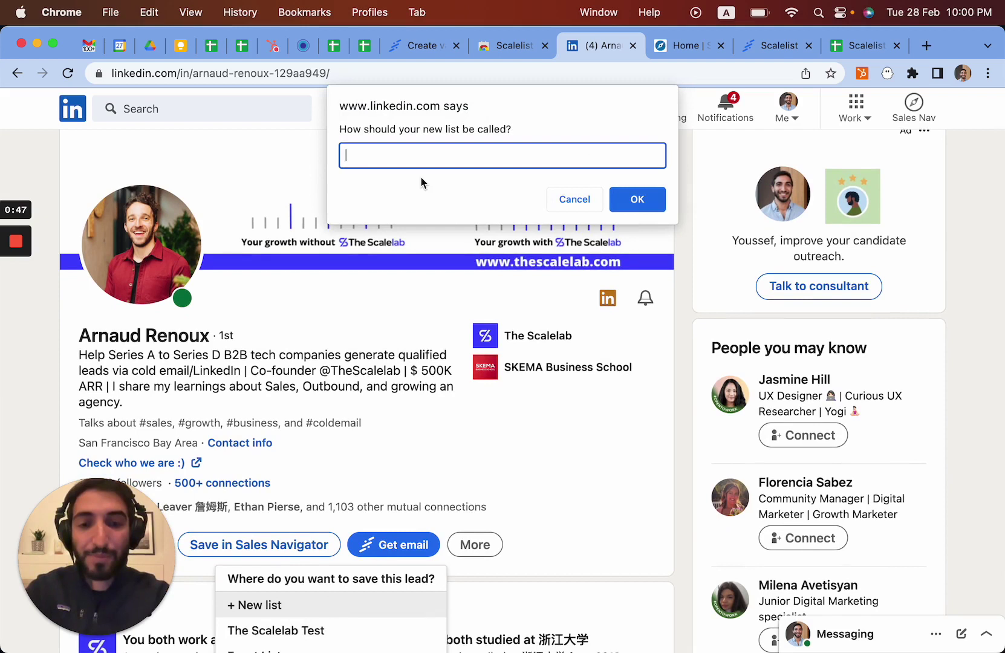
{"action": "type", "text": "TSL Test"}
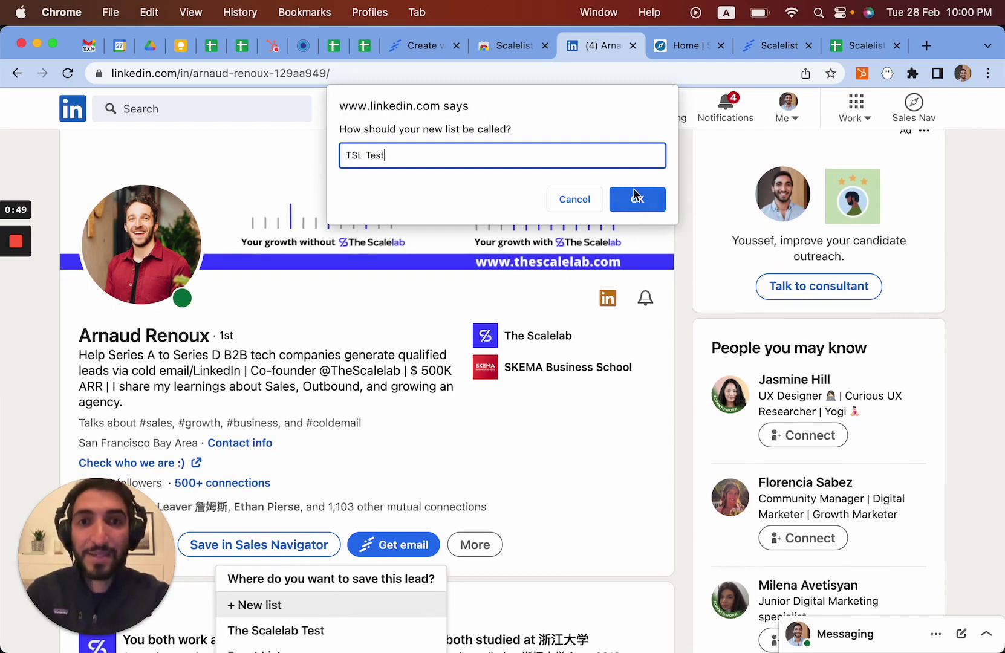
{"action": "left_click", "coordinate": [636, 202]}
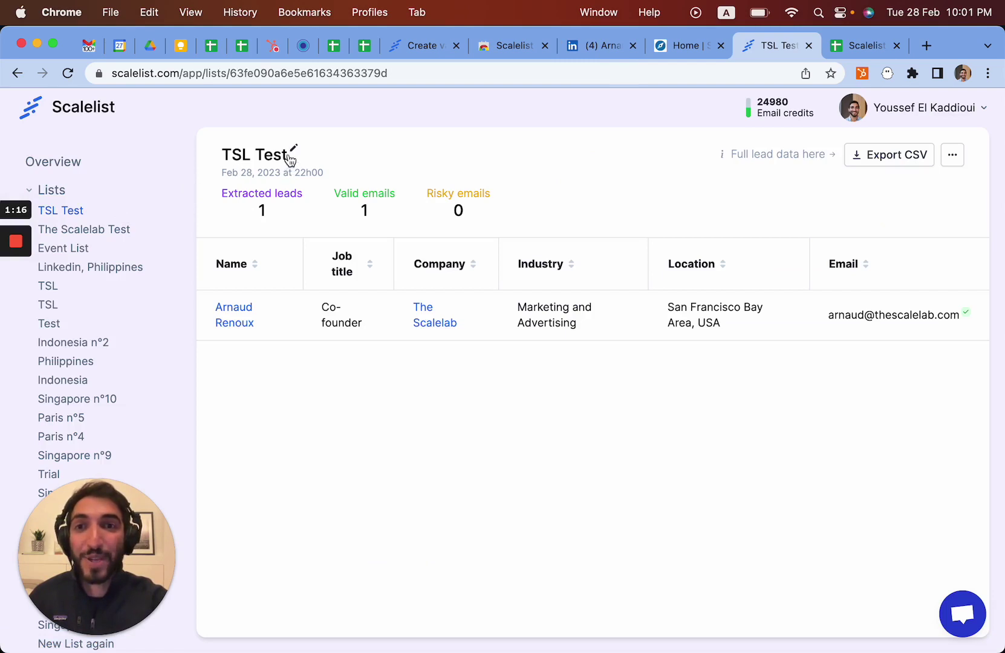
{"action": "left_click", "coordinate": [293, 150]}
{"action": "left_click", "coordinate": [394, 150]}
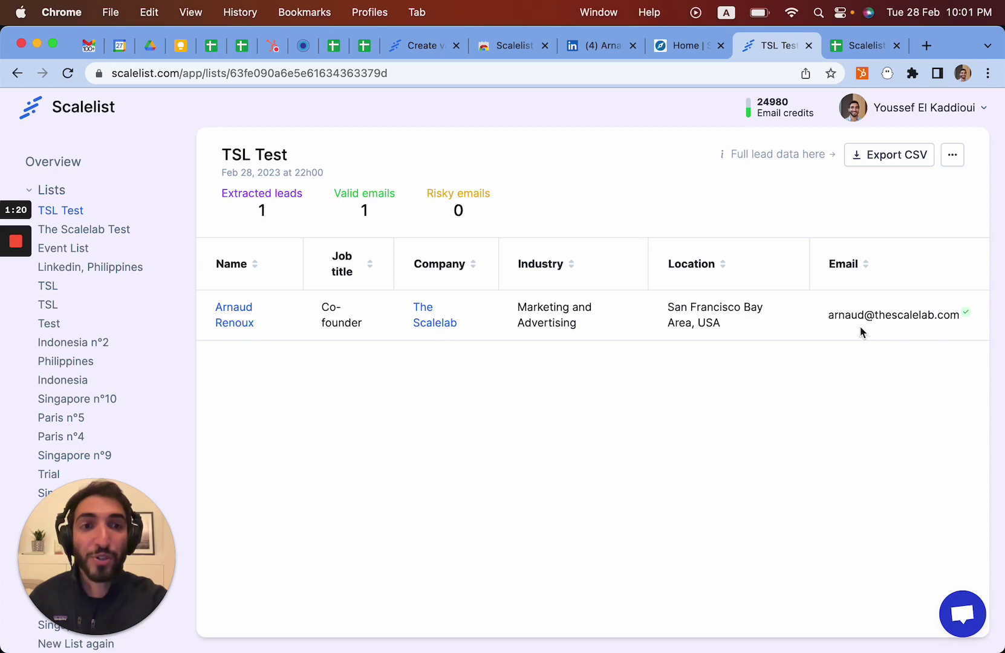
{"action": "mouse_move", "coordinate": [887, 316]}
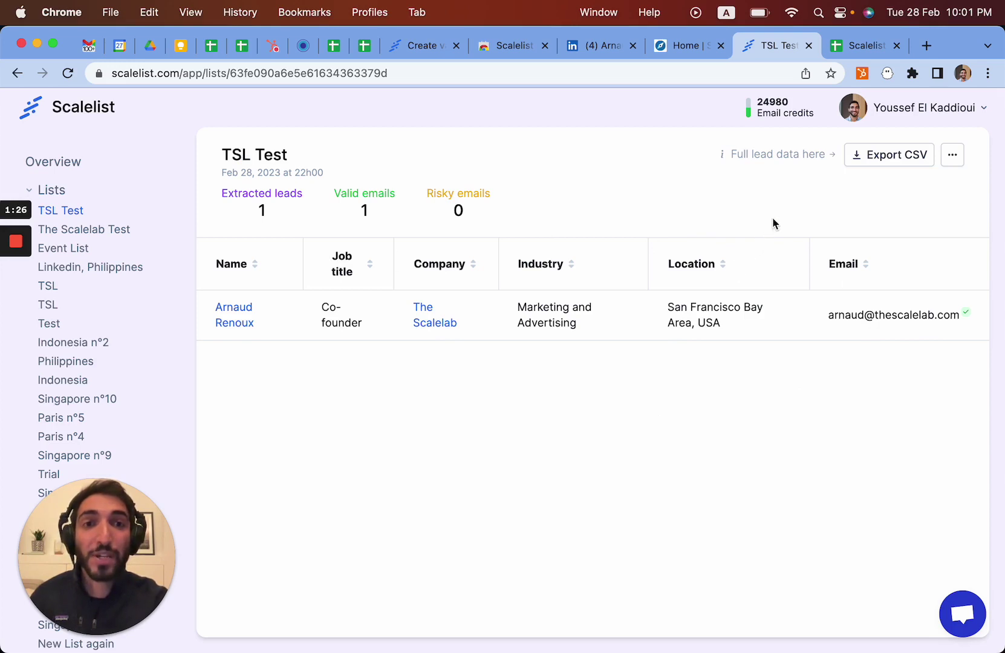
{"action": "left_click", "coordinate": [890, 162]}
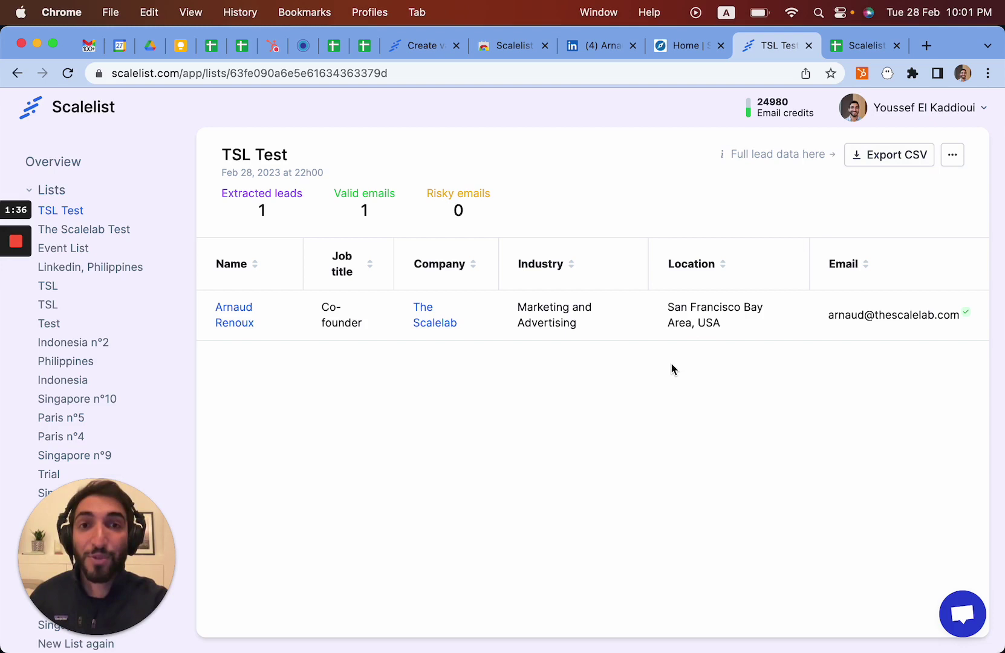
Reload Sales Navigator home and open the lead search with all lead filters
{"action": "left_click", "coordinate": [603, 55]}
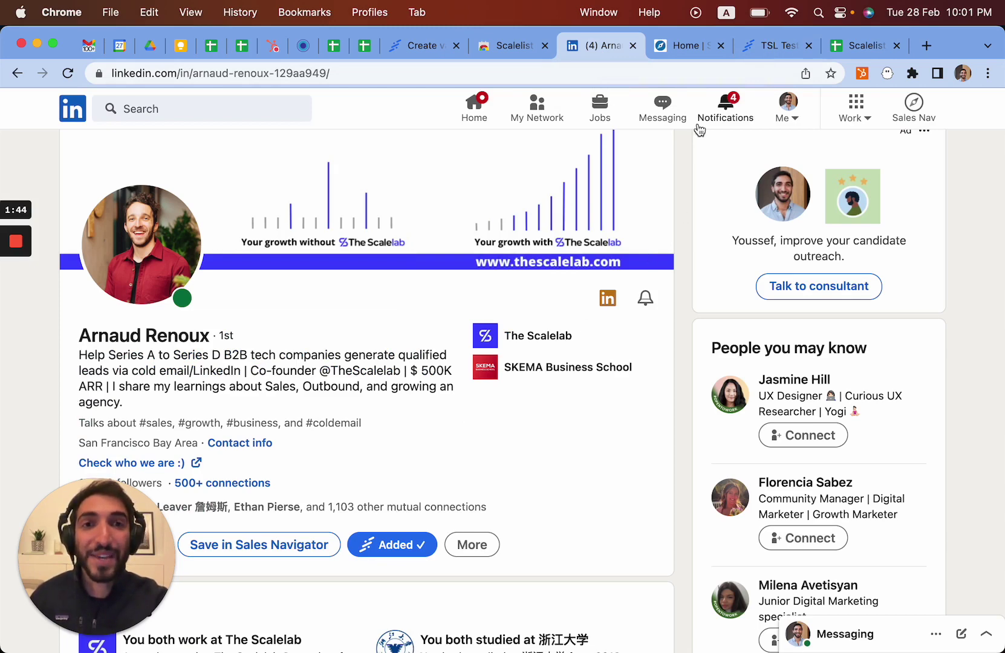
{"action": "left_click", "coordinate": [678, 45]}
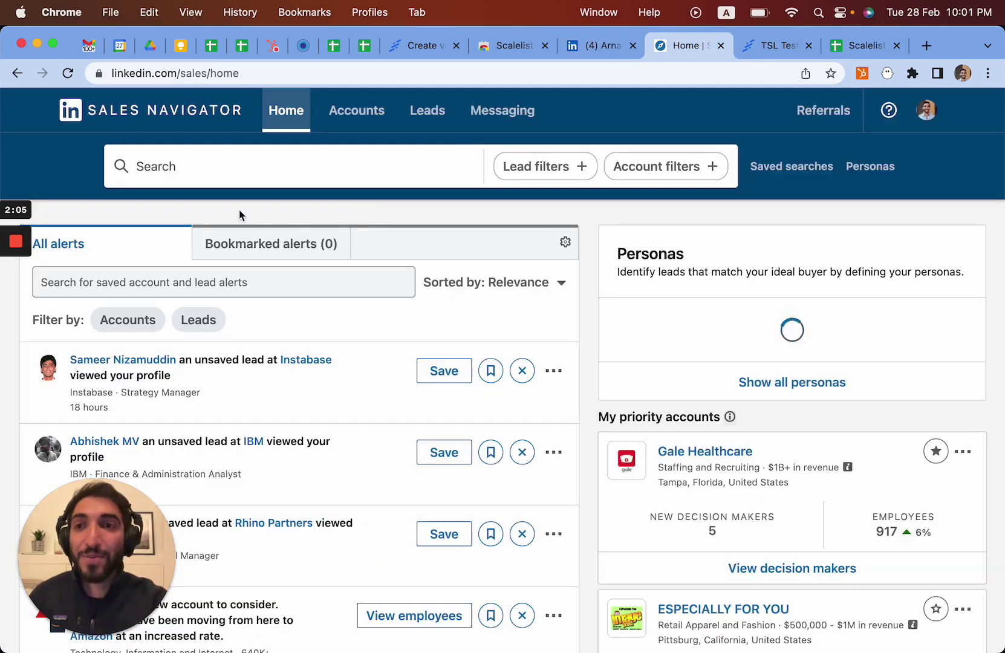
{"action": "left_click", "coordinate": [68, 74]}
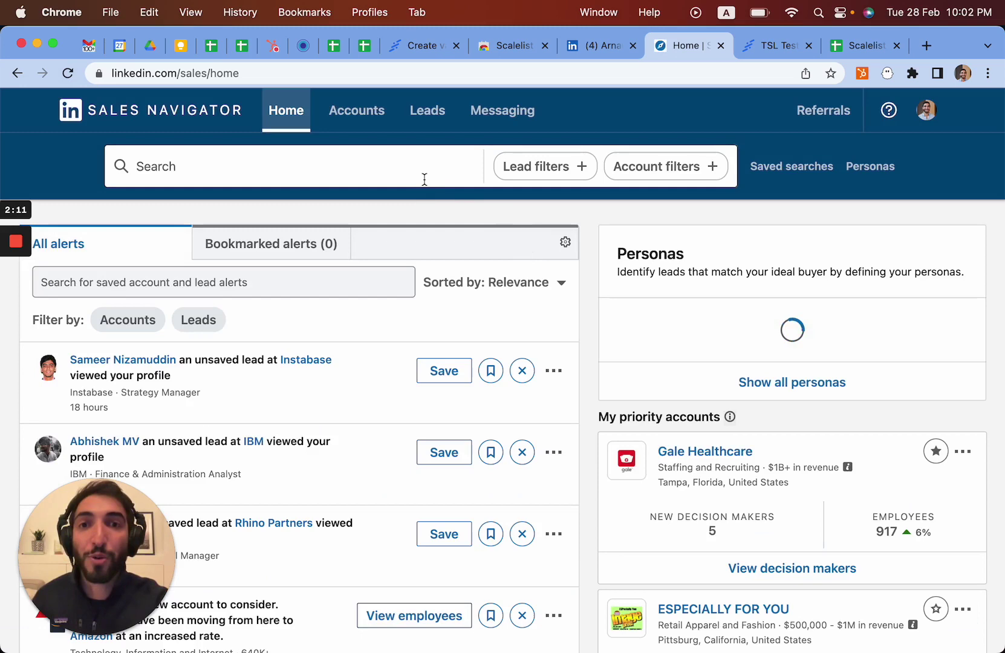
{"action": "left_click", "coordinate": [518, 171]}
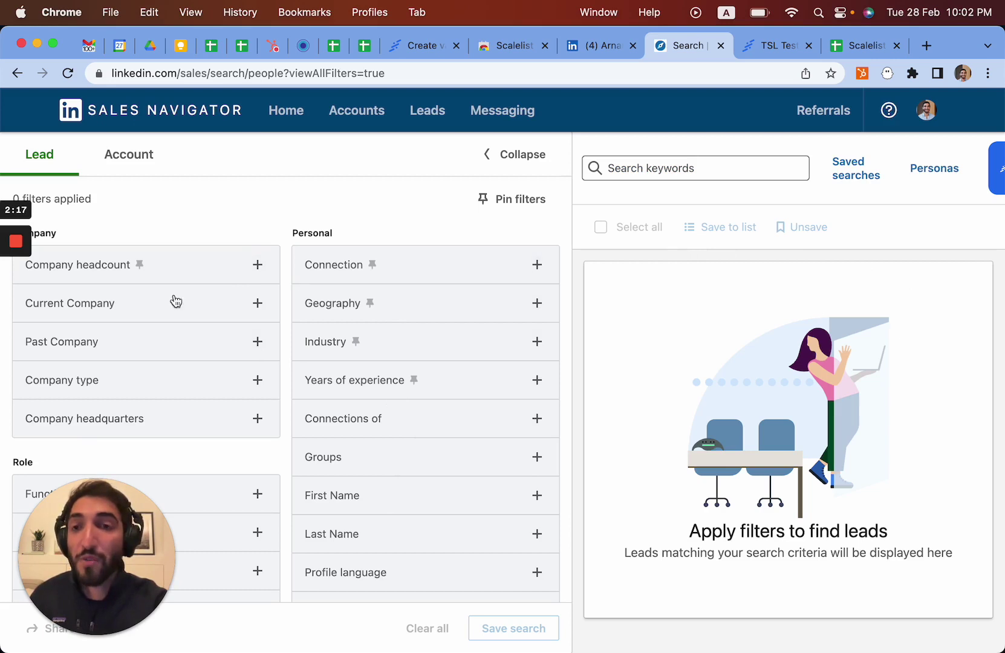
Filter leads by current company 'The Scalelab' and collapse the filter panel to see the 19 results
{"action": "left_click", "coordinate": [135, 312]}
{"action": "type", "text": "t"}
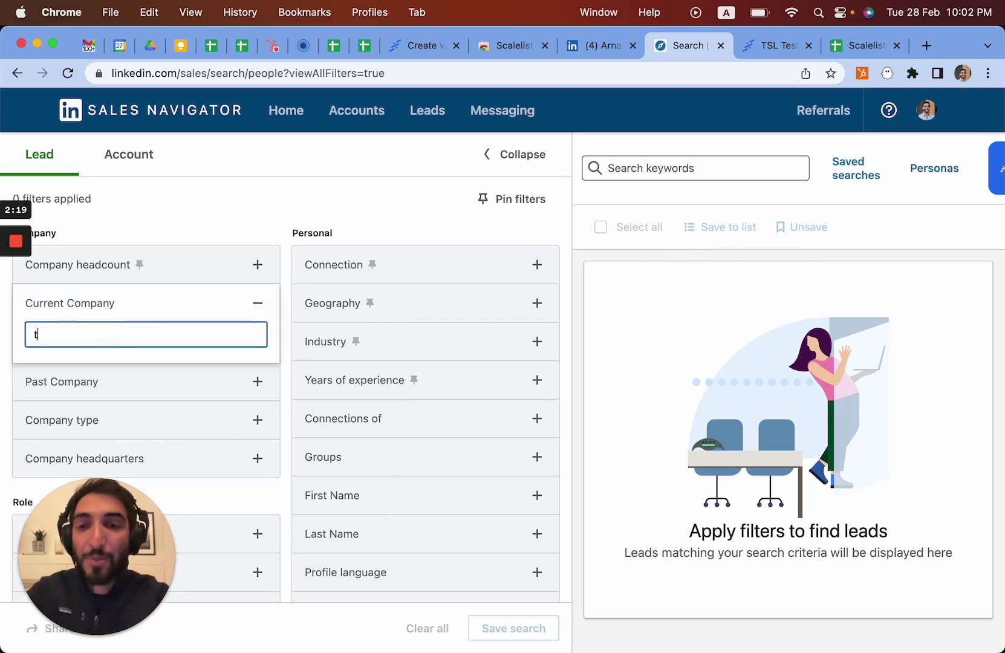
{"action": "type", "text": "he scalelab"}
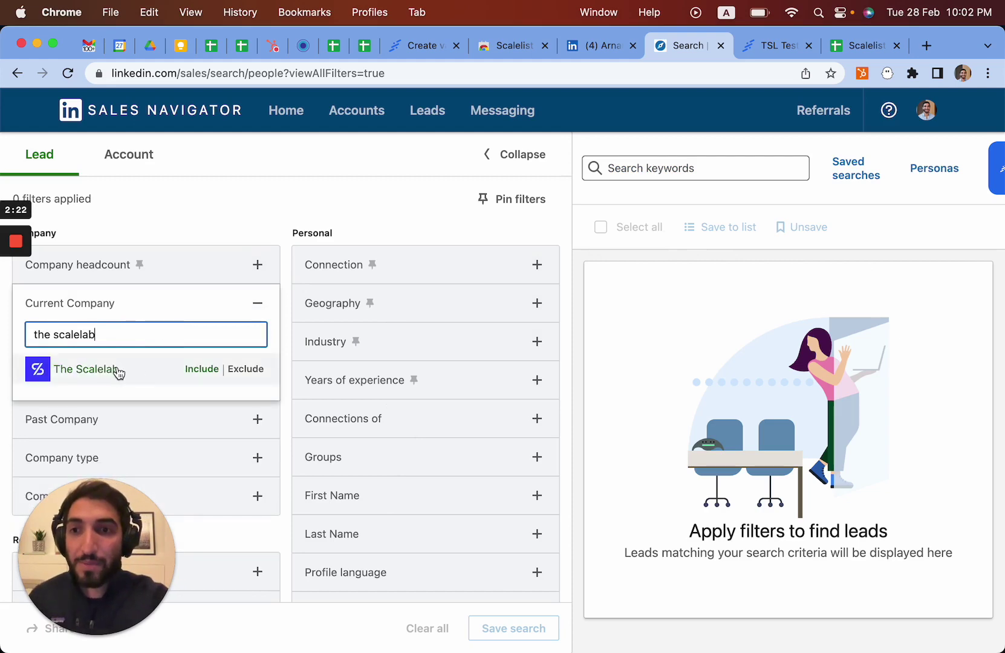
{"action": "left_click", "coordinate": [115, 370]}
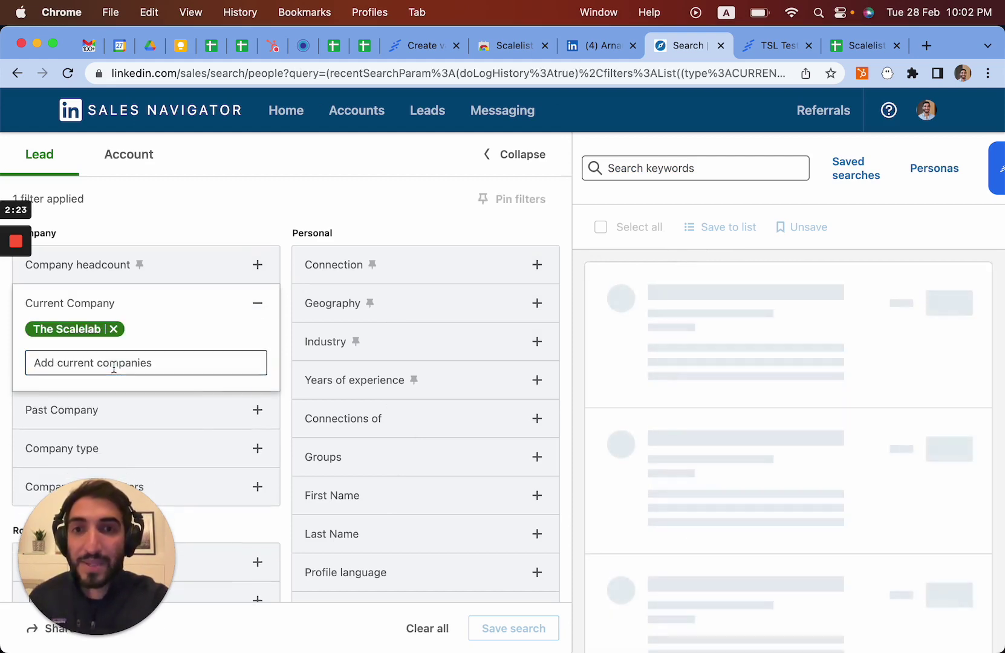
{"action": "left_click", "coordinate": [522, 155]}
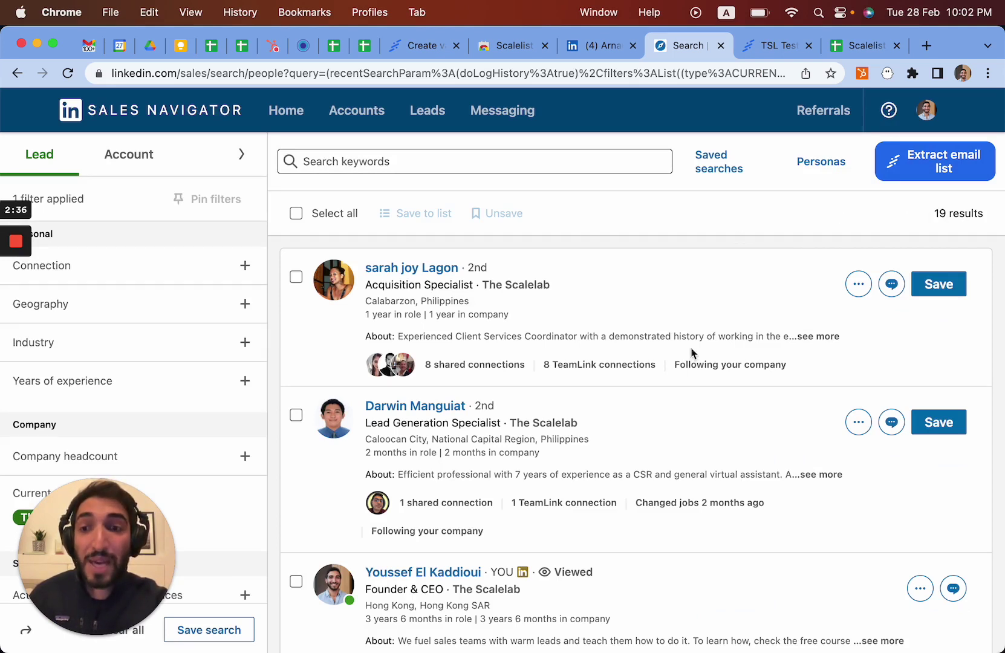
Try Get email on a lead's side panel, close it, then extract all 19 results into 'New list n°3'
{"action": "left_click", "coordinate": [440, 410]}
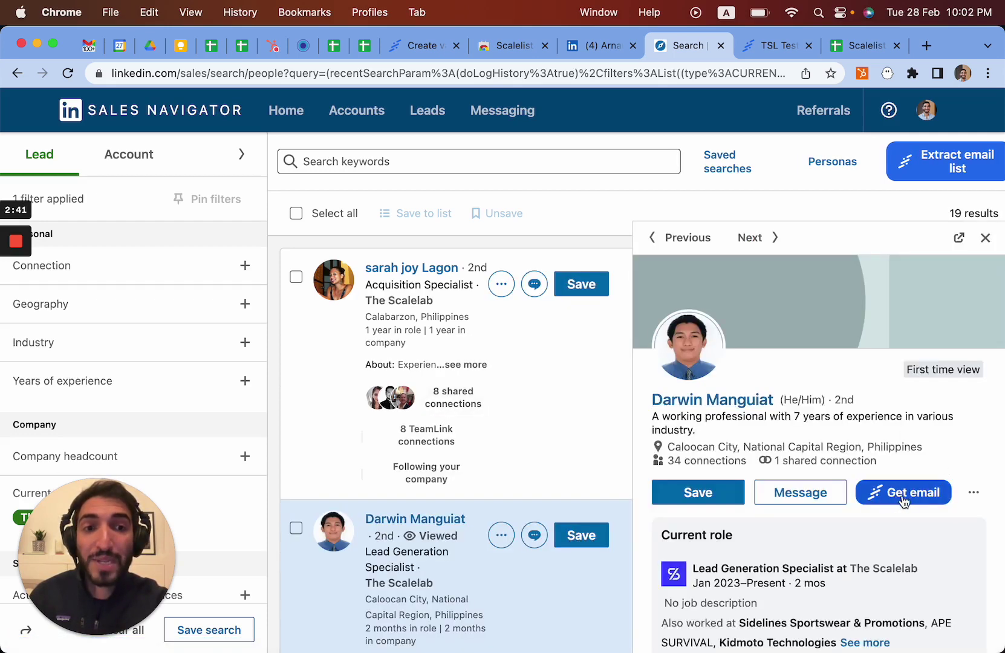
{"action": "left_click", "coordinate": [906, 501]}
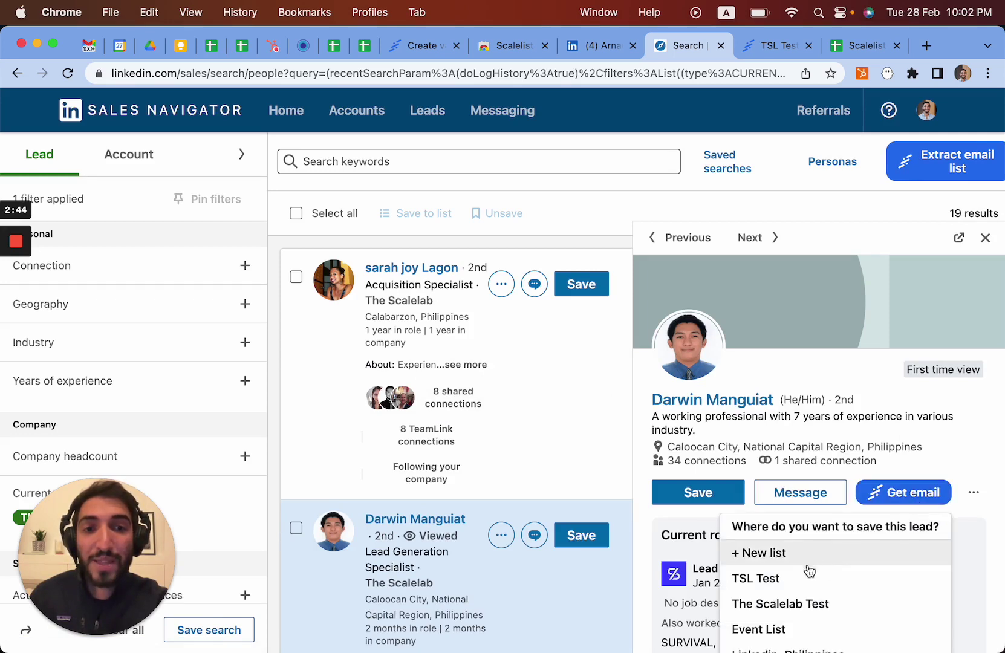
{"action": "left_click", "coordinate": [658, 238]}
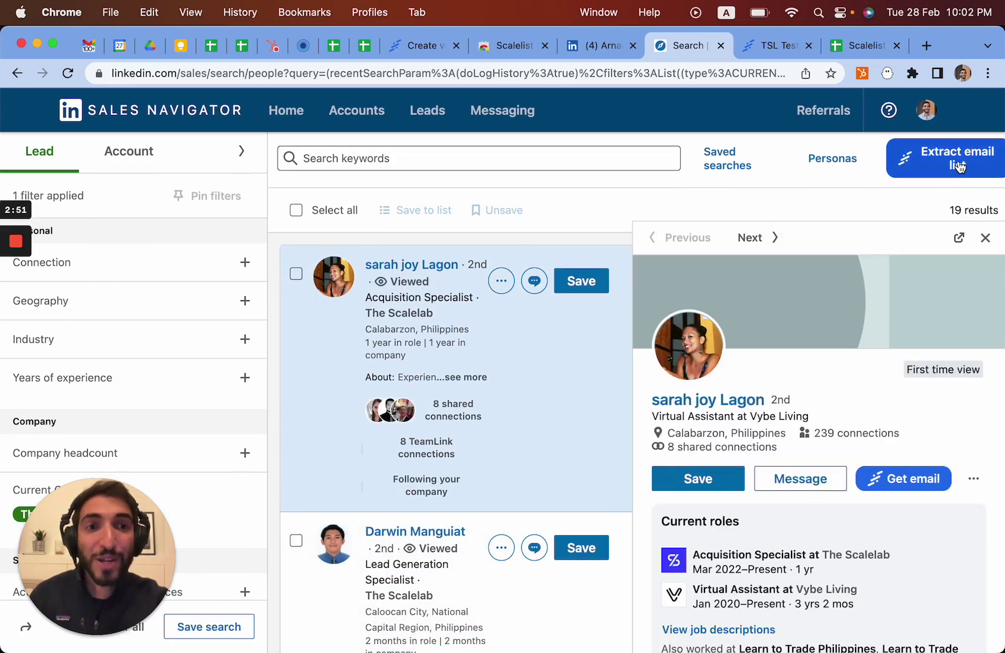
{"action": "left_click", "coordinate": [986, 242]}
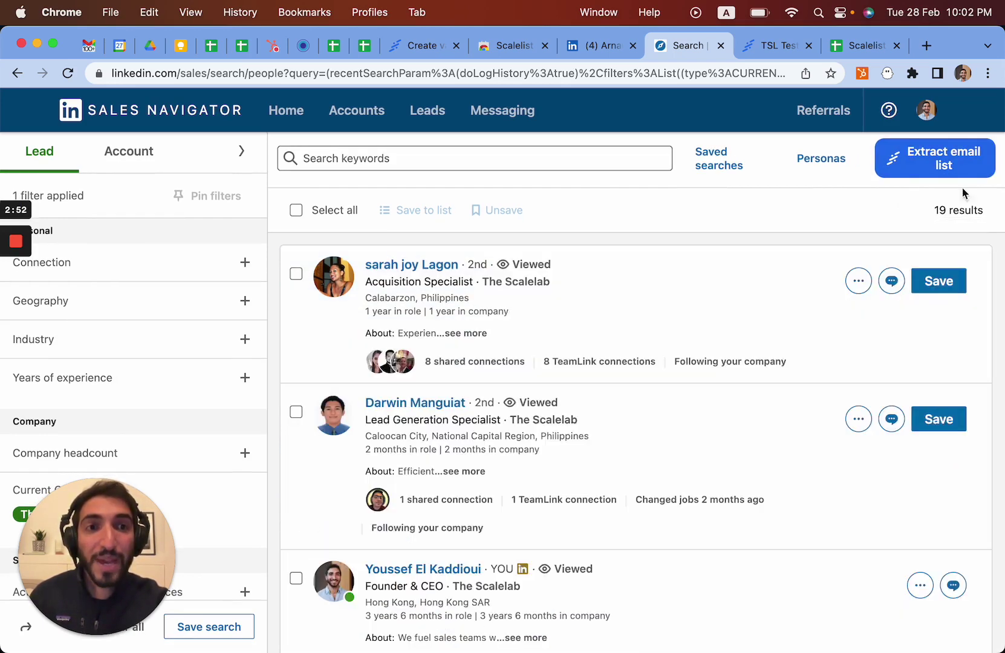
{"action": "left_click", "coordinate": [914, 170]}
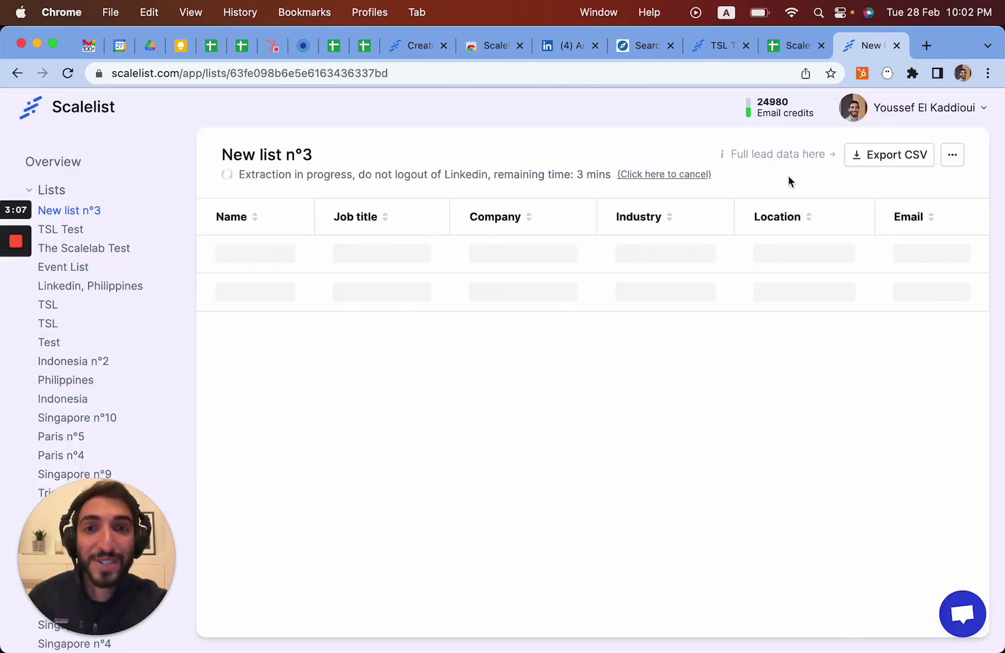
Wait for 'New list n°3' to finish its 19 leads (15 valid, 1 risky) and export it as CSV
{"action": "mouse_move", "coordinate": [16, 268]}
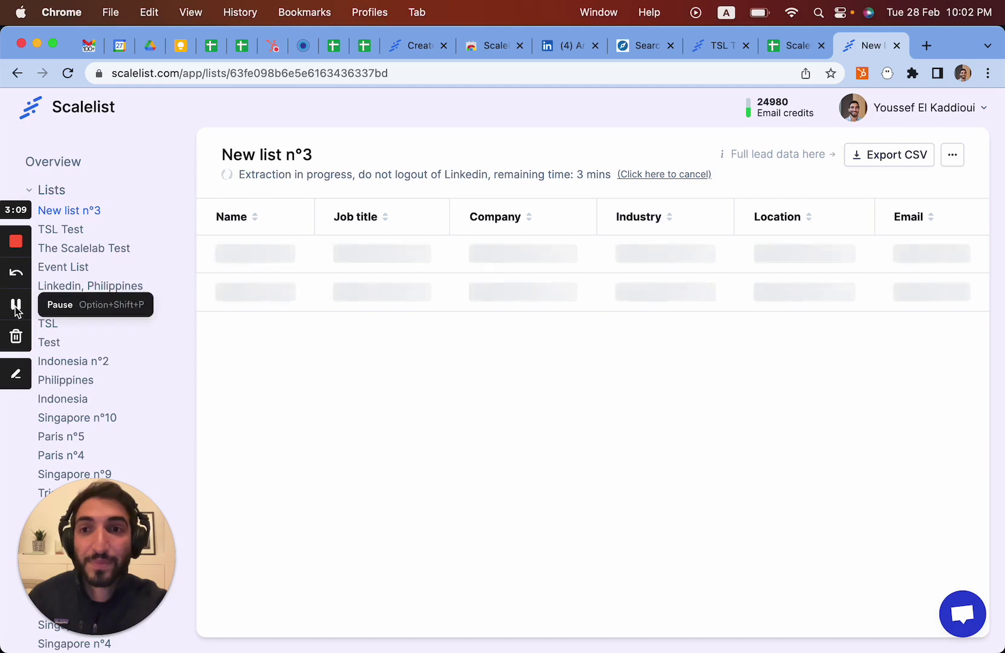
{"action": "left_click", "coordinate": [16, 304]}
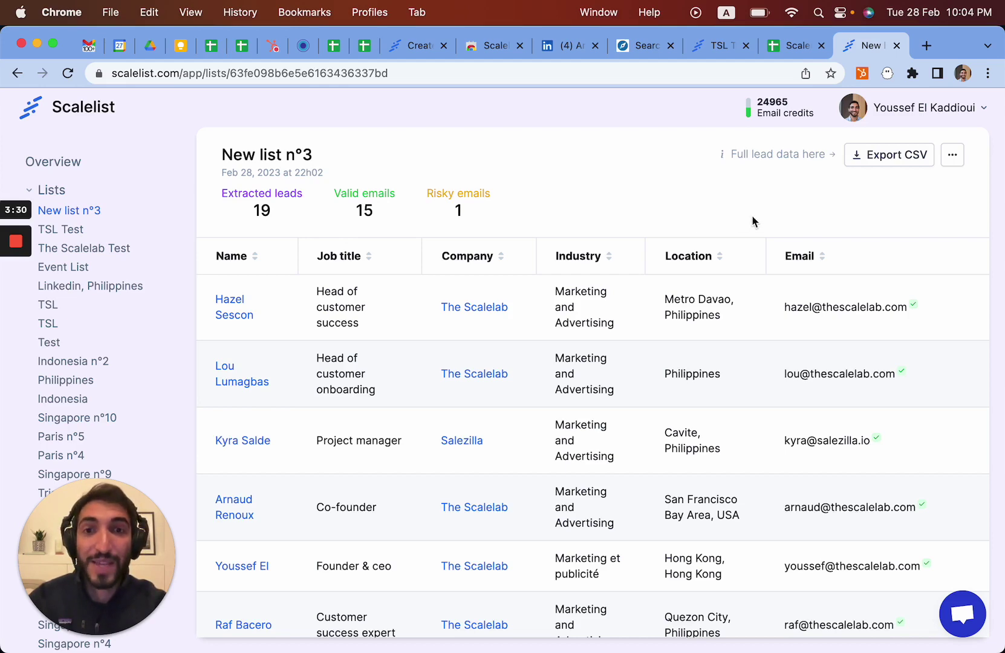
{"action": "scroll", "coordinate": [736, 449], "scroll_direction": "down", "scroll_amount": 5}
{"action": "scroll", "coordinate": [736, 449], "scroll_direction": "up", "scroll_amount": 5}
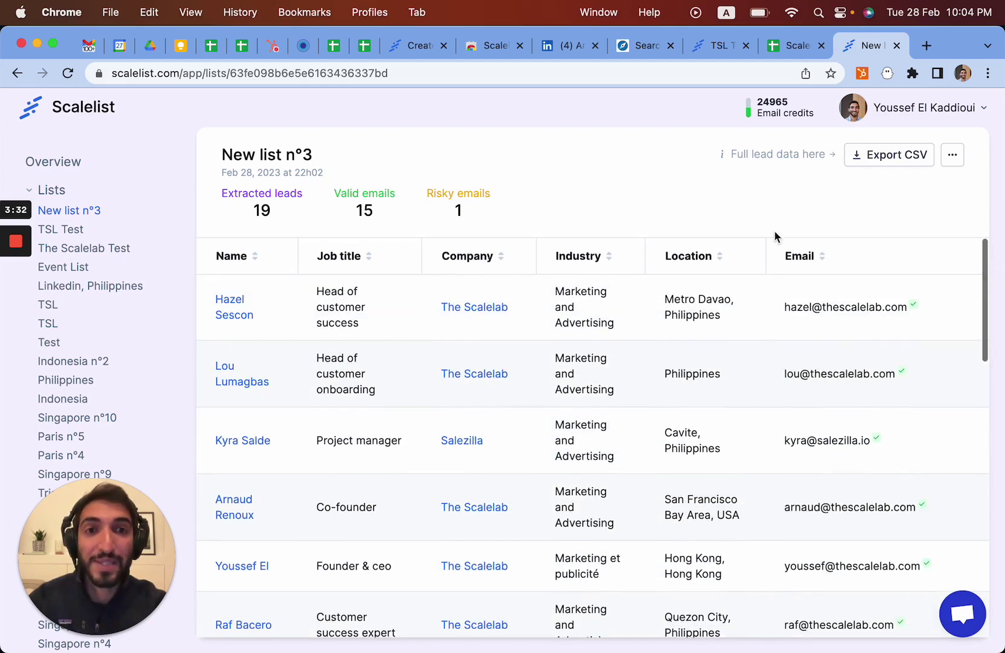
{"action": "left_click", "coordinate": [900, 157]}
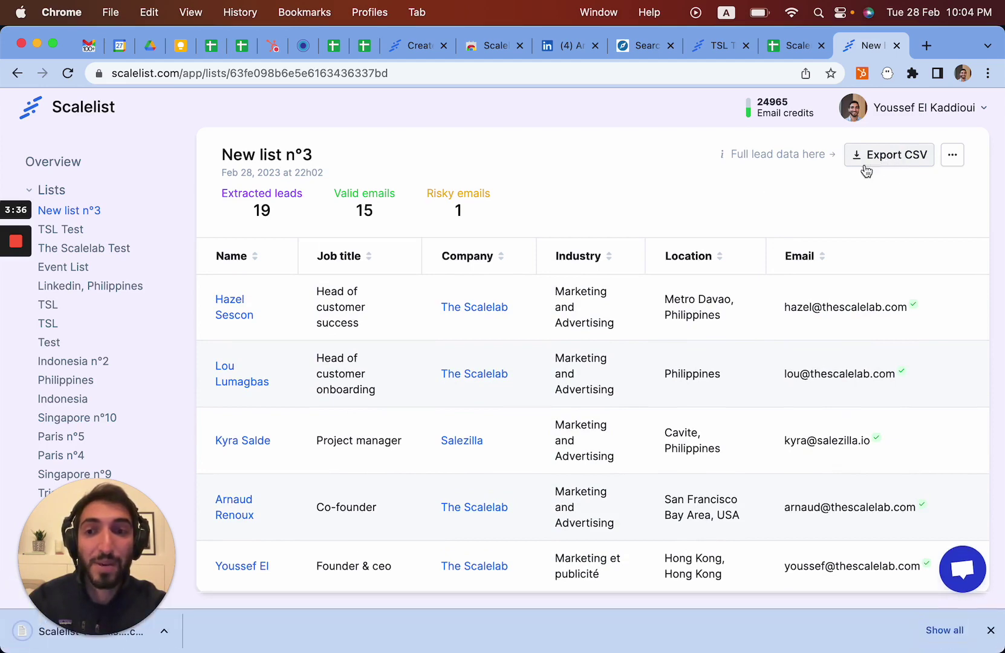
Inspect the 'Scalelist-The Scalelab Test' sheet, checking Company values in rows 2 to 7
{"action": "left_click", "coordinate": [788, 47]}
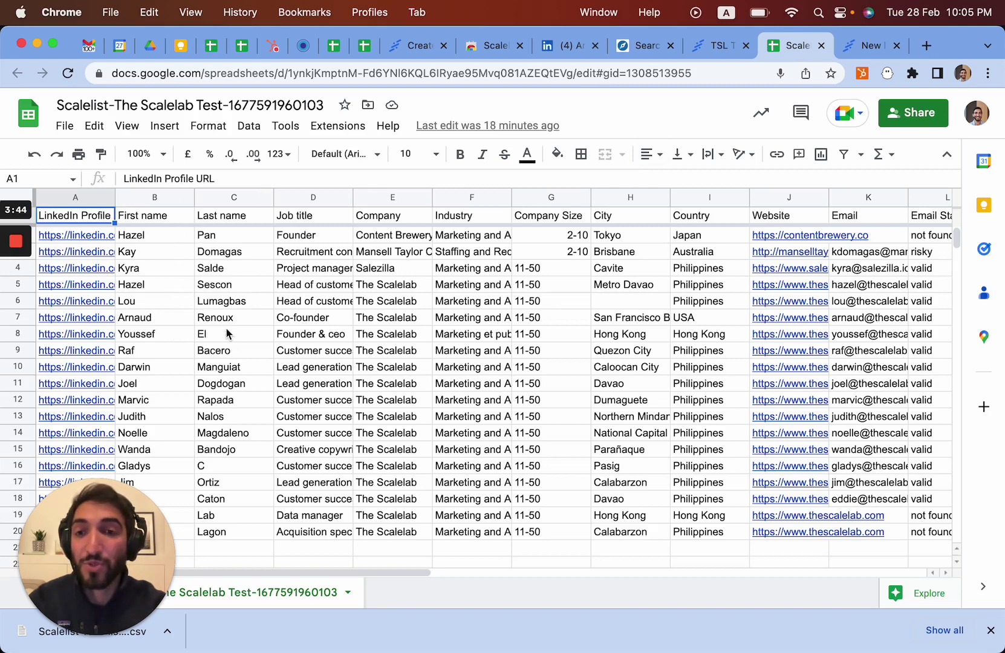
{"action": "scroll", "coordinate": [227, 333], "scroll_direction": "down", "scroll_amount": 1}
{"action": "scroll", "coordinate": [153, 437], "scroll_direction": "up", "scroll_amount": 1}
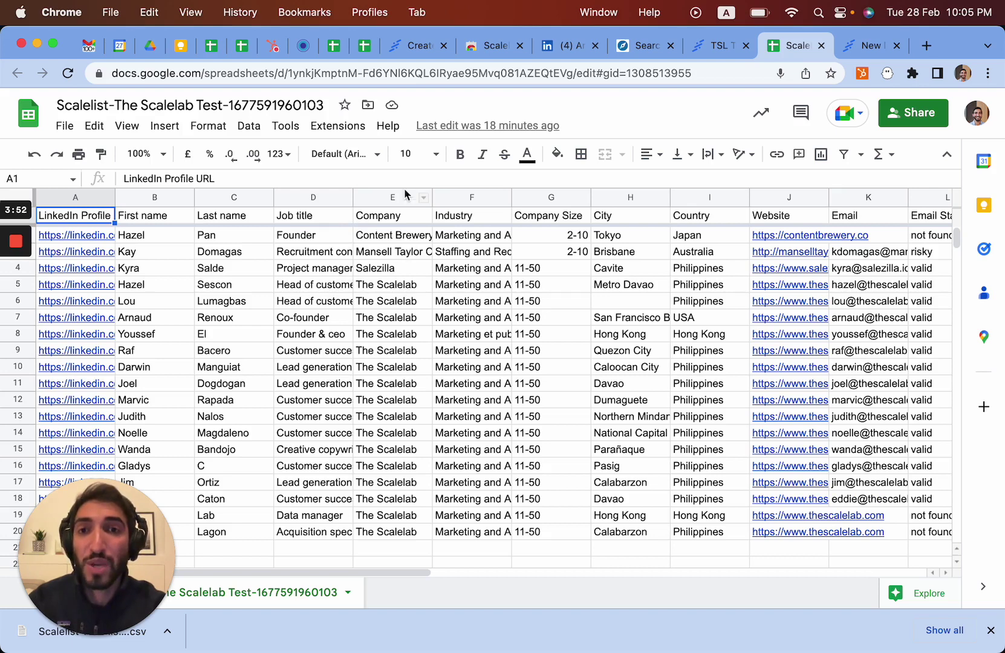
{"action": "left_click", "coordinate": [401, 241]}
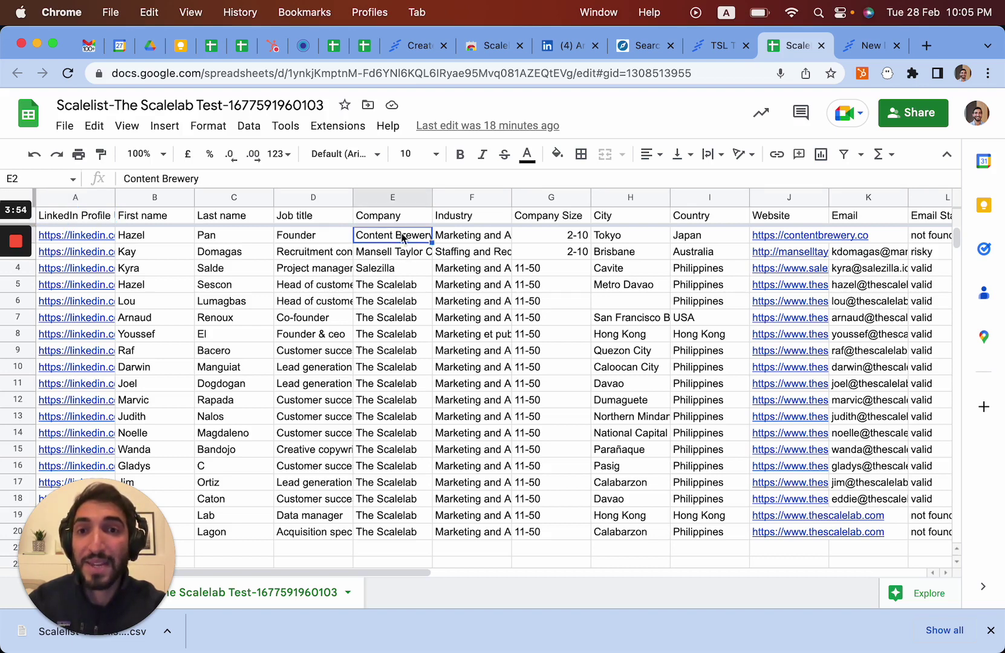
{"action": "left_click", "coordinate": [402, 253]}
{"action": "left_click", "coordinate": [402, 269]}
{"action": "left_click", "coordinate": [404, 285]}
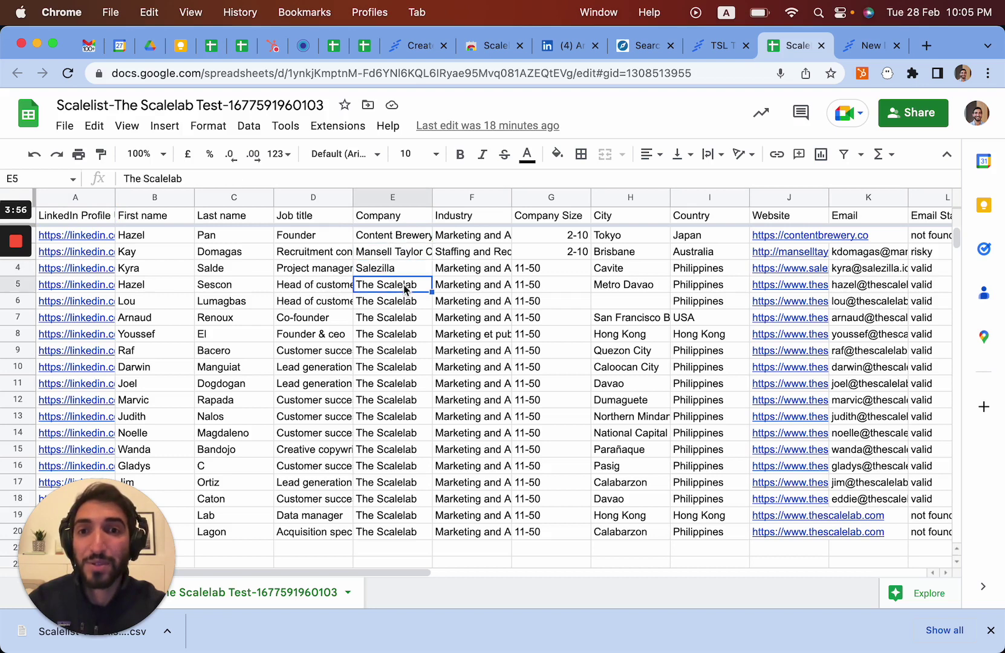
{"action": "left_click", "coordinate": [413, 323]}
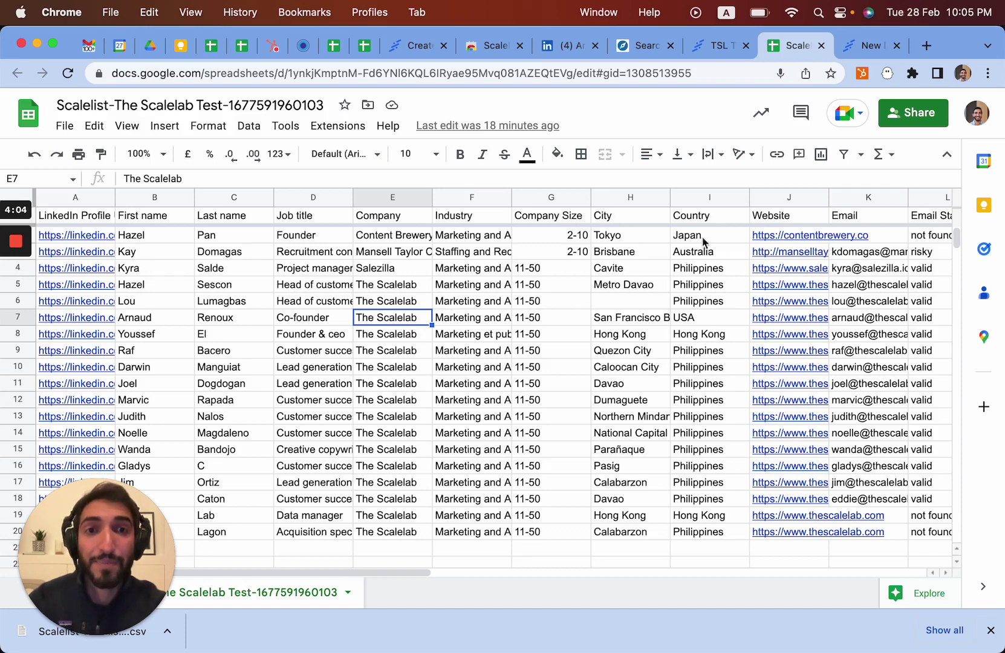
{"action": "scroll", "coordinate": [788, 311], "scroll_direction": "right", "scroll_amount": 5}
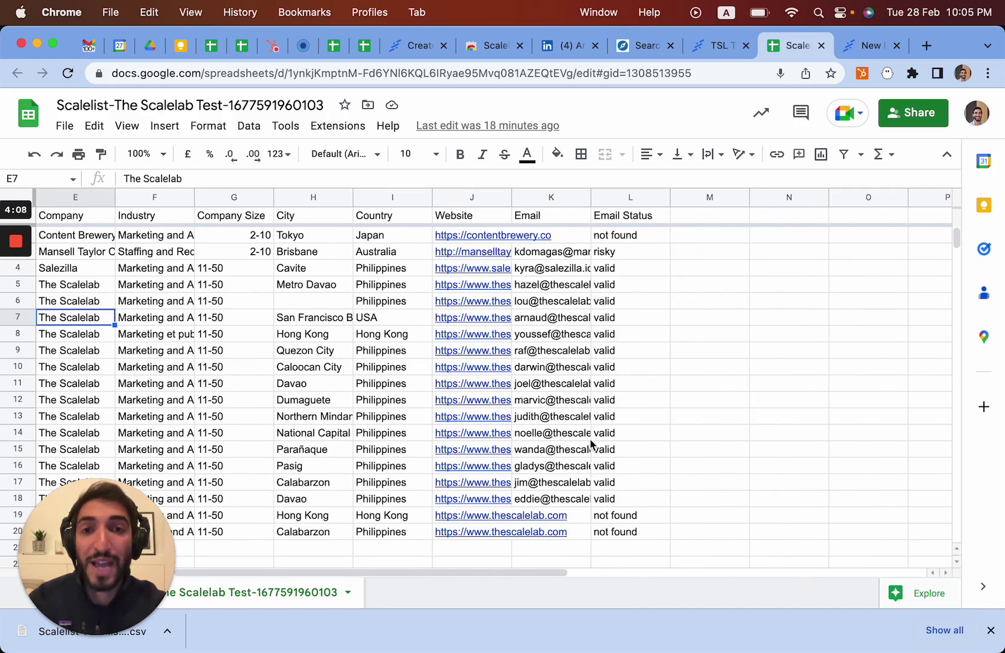
{"action": "scroll", "coordinate": [592, 444], "scroll_direction": "left", "scroll_amount": 5}
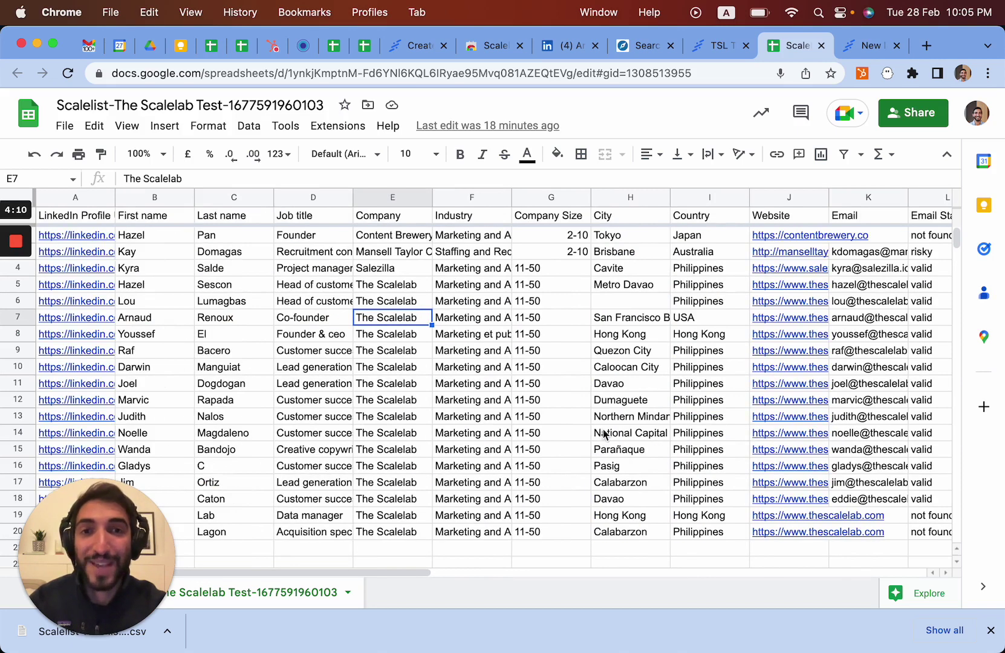